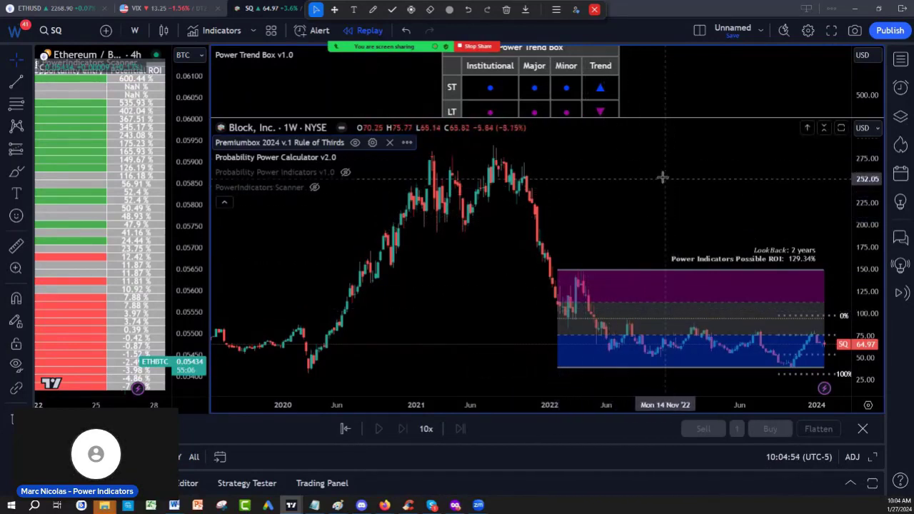
Step: Switch to Firefox and review Block, Inc.'s income statement, balance sheet and valuation measures on the Yahoo Finance statistics page
{"action": "left_click", "coordinate": [394, 485]}
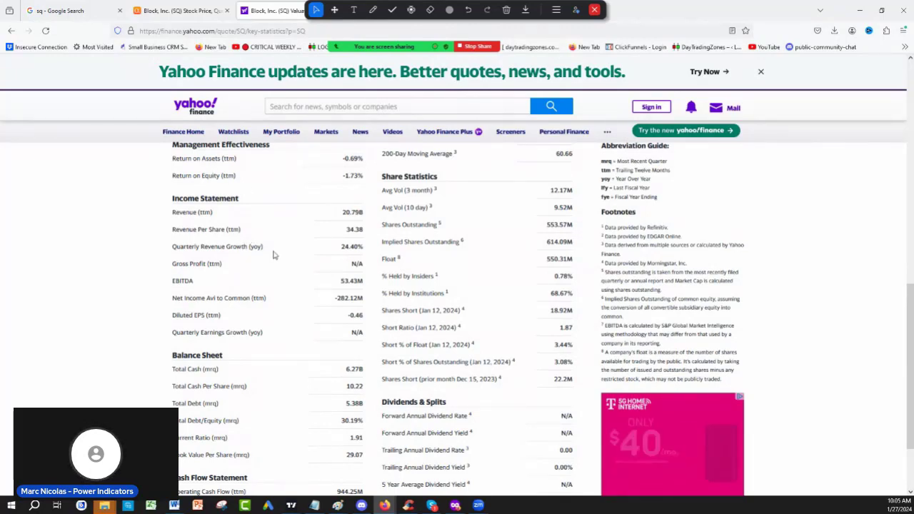
{"action": "scroll", "coordinate": [273, 255], "scroll_direction": "down", "scroll_amount": 3}
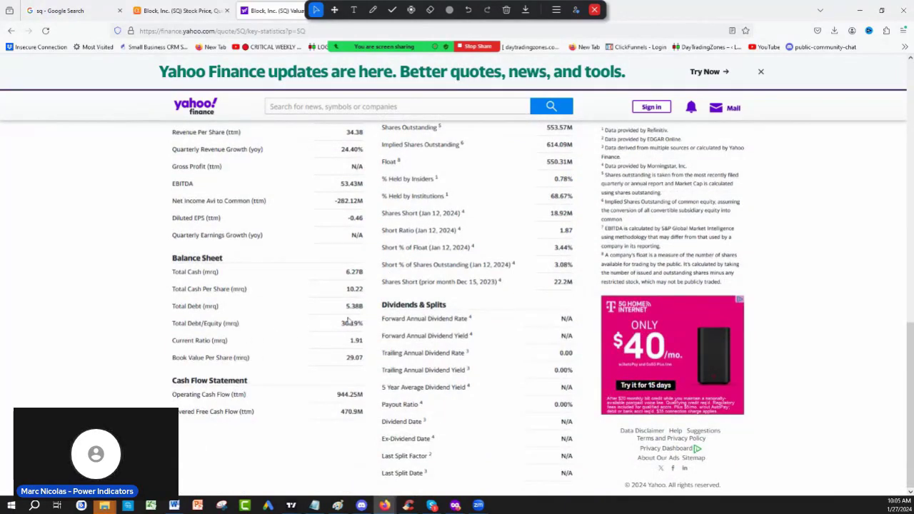
{"action": "scroll", "coordinate": [288, 326], "scroll_direction": "up", "scroll_amount": 2}
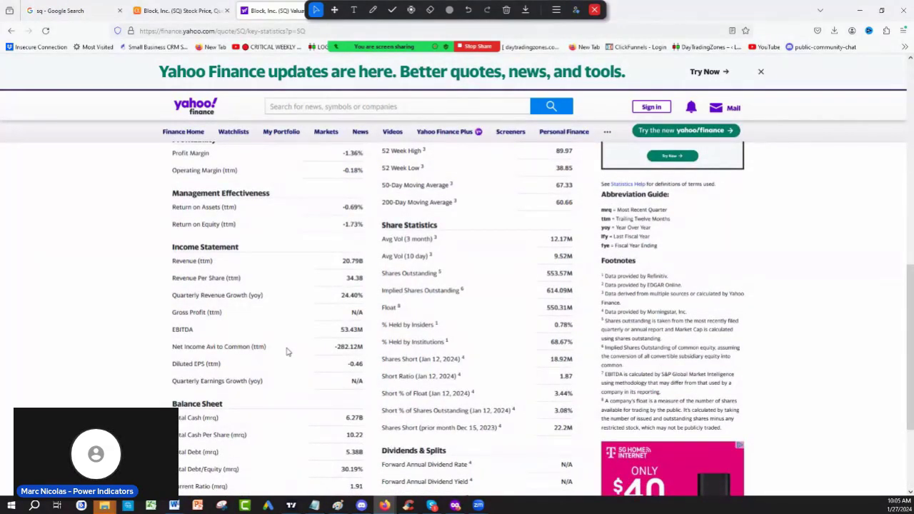
{"action": "scroll", "coordinate": [287, 351], "scroll_direction": "up", "scroll_amount": 7}
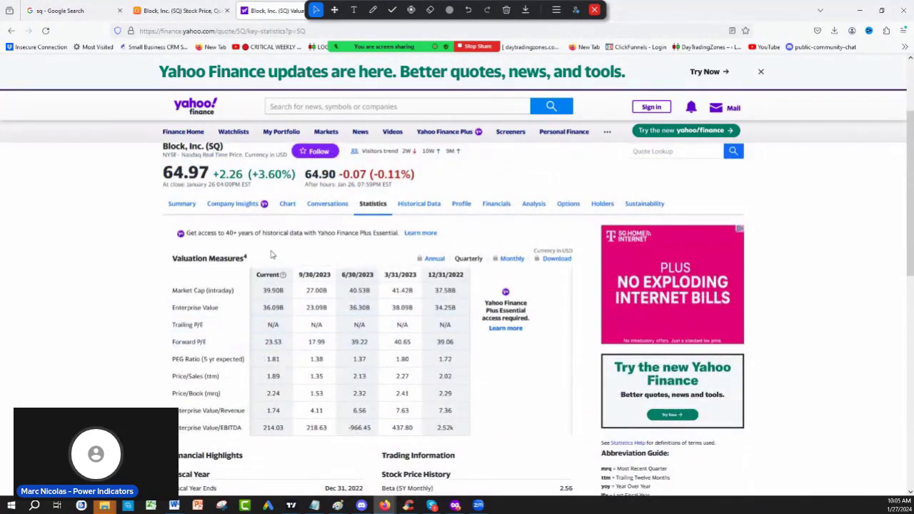
Step: Examine the analysis and news headlines for Block, Inc. on its Seeking Alpha page
{"action": "left_click", "coordinate": [179, 10]}
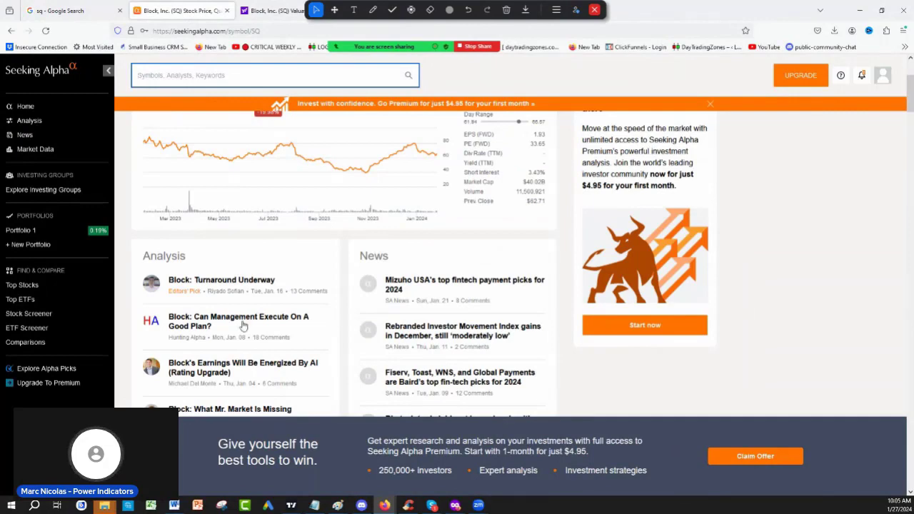
{"action": "scroll", "coordinate": [289, 327], "scroll_direction": "up", "scroll_amount": 1}
{"action": "scroll", "coordinate": [289, 328], "scroll_direction": "down", "scroll_amount": 1}
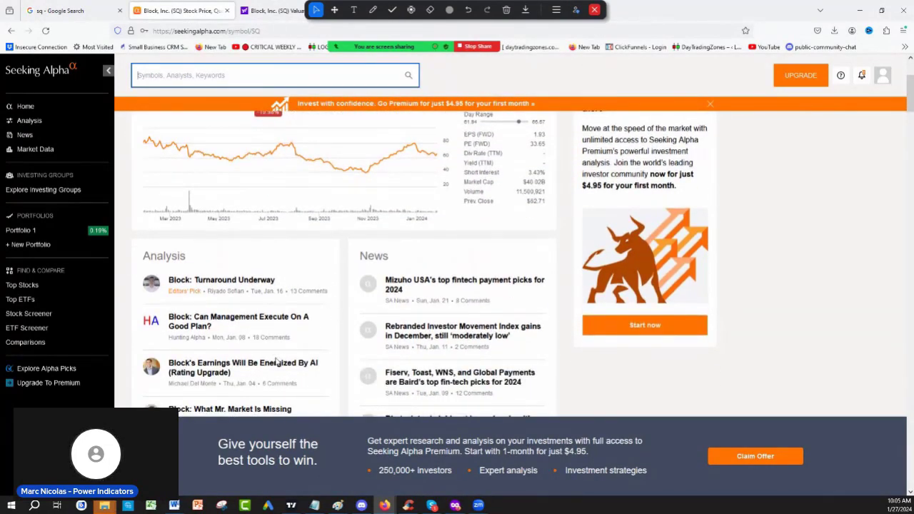
{"action": "scroll", "coordinate": [280, 356], "scroll_direction": "down", "scroll_amount": 1}
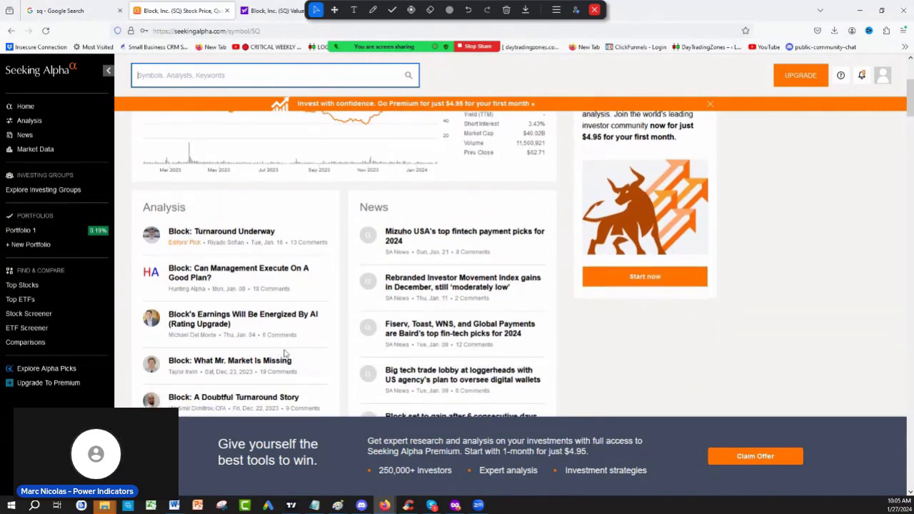
{"action": "scroll", "coordinate": [285, 355], "scroll_direction": "up", "scroll_amount": 2}
Step: Look over the Google stock overview for Block Inc and return to the TradingView chart
{"action": "left_click", "coordinate": [56, 20]}
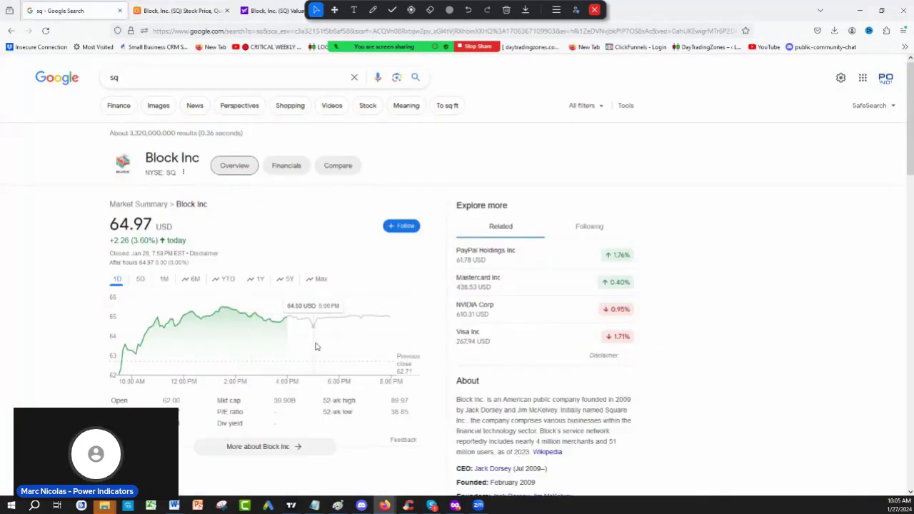
{"action": "scroll", "coordinate": [316, 350], "scroll_direction": "down", "scroll_amount": 3}
{"action": "scroll", "coordinate": [314, 369], "scroll_direction": "up", "scroll_amount": 3}
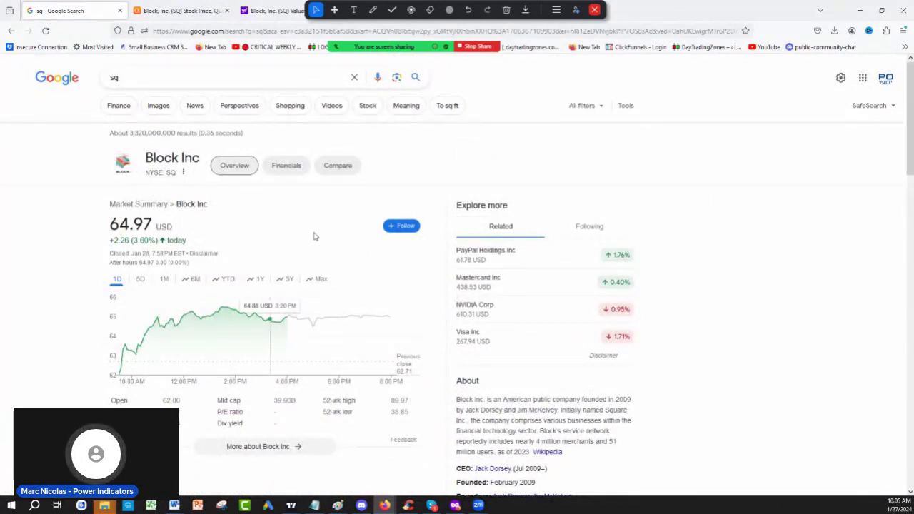
{"action": "left_click", "coordinate": [860, 10]}
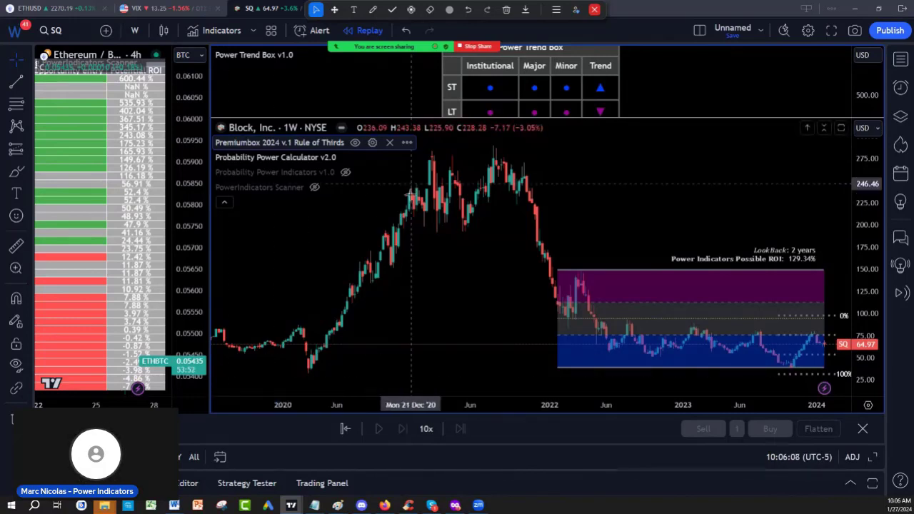
Step: Start a bar replay of the weekly Block, Inc. chart from 23 Oct 2023 with the Long Term Probability Power Box in view
{"action": "left_click_drag", "start_coordinate": [536, 407], "coordinate": [557, 407]}
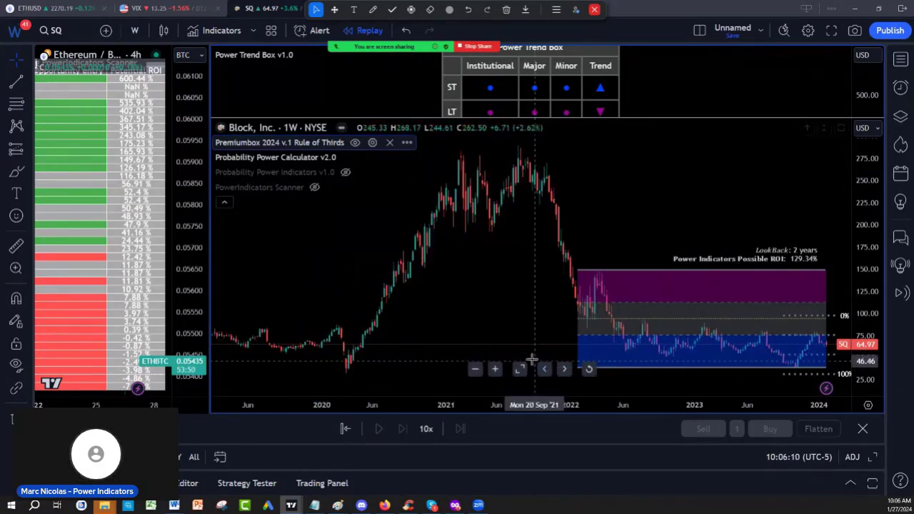
{"action": "left_click_drag", "start_coordinate": [527, 361], "coordinate": [388, 353]}
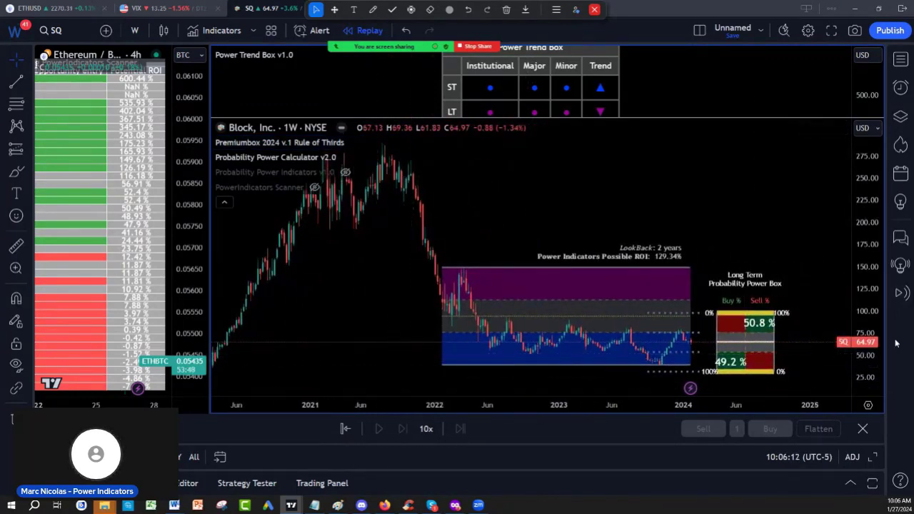
{"action": "left_click_drag", "start_coordinate": [831, 309], "coordinate": [715, 265]}
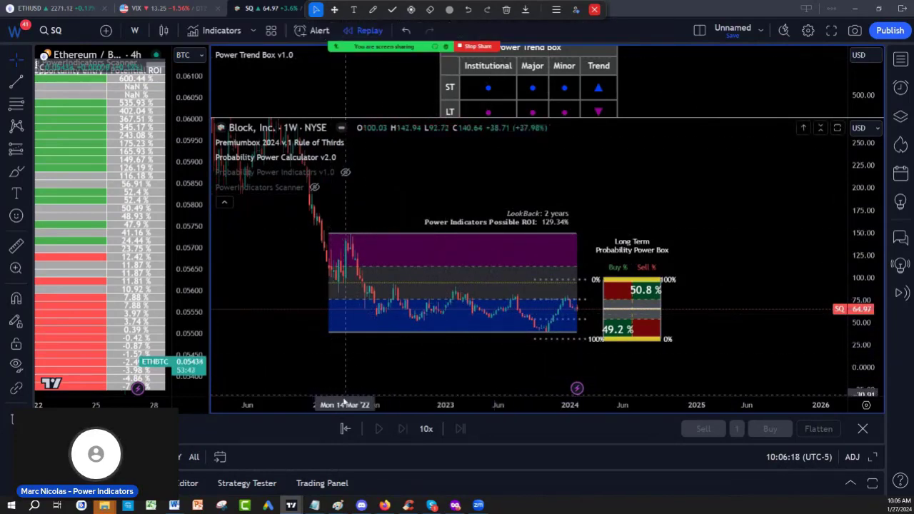
{"action": "left_click", "coordinate": [345, 429]}
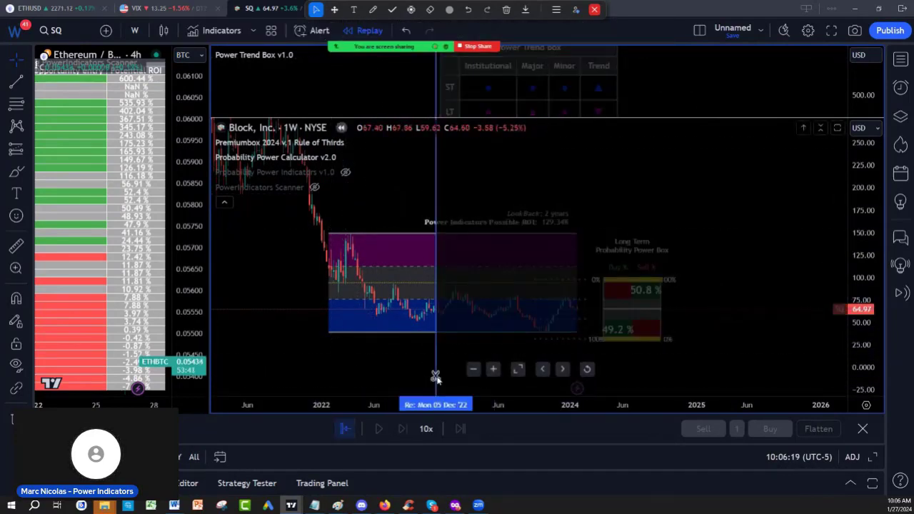
{"action": "left_click", "coordinate": [545, 337]}
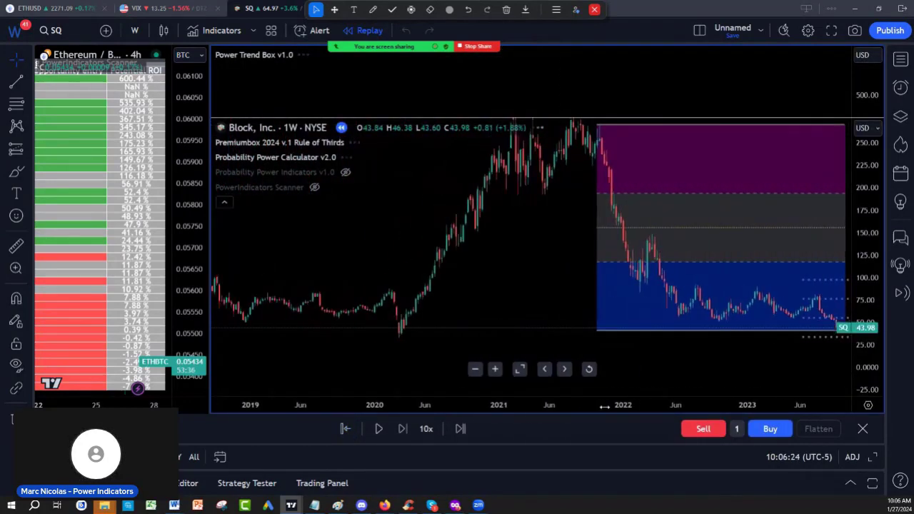
{"action": "left_click_drag", "start_coordinate": [673, 374], "coordinate": [408, 388]}
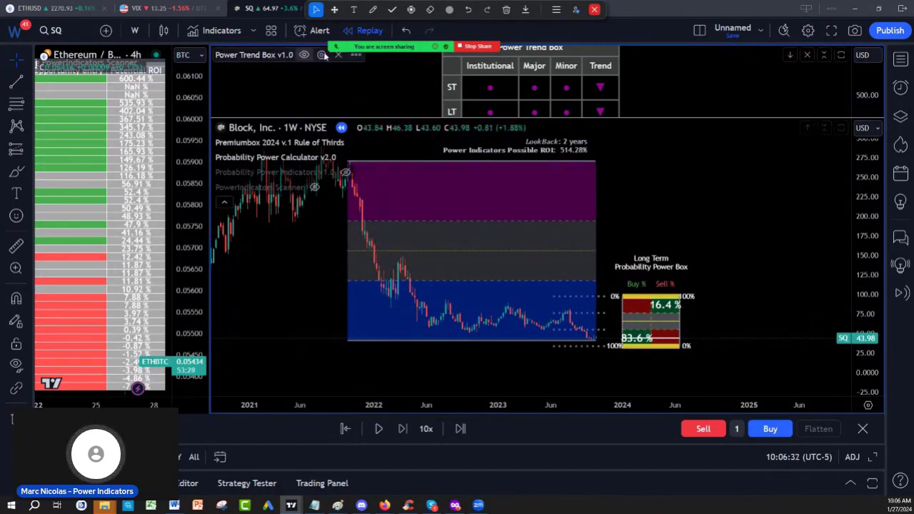
Step: Circle the LookBack and Possible ROI text, and the lower buy percentage in the Probability Power Box, clearing all annotations after each
{"action": "left_click", "coordinate": [373, 10]}
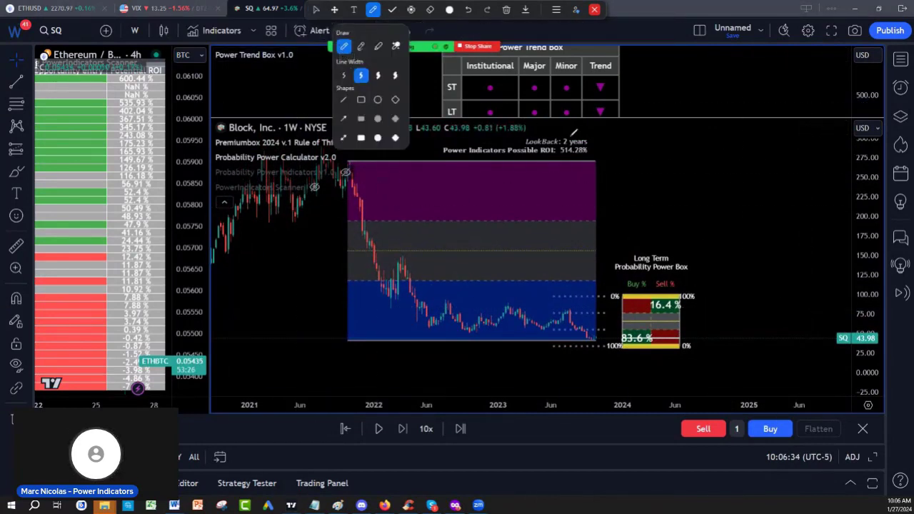
{"action": "mouse_move", "coordinate": [537, 130]}
{"action": "left_mouse_down"}
{"action": "mouse_move", "coordinate": [463, 131]}
{"action": "mouse_move", "coordinate": [441, 154]}
{"action": "mouse_move", "coordinate": [548, 157]}
{"action": "mouse_move", "coordinate": [618, 135]}
{"action": "mouse_move", "coordinate": [564, 130]}
{"action": "mouse_move", "coordinate": [556, 143]}
{"action": "mouse_move", "coordinate": [597, 150]}
{"action": "mouse_move", "coordinate": [584, 137]}
{"action": "left_mouse_up"}
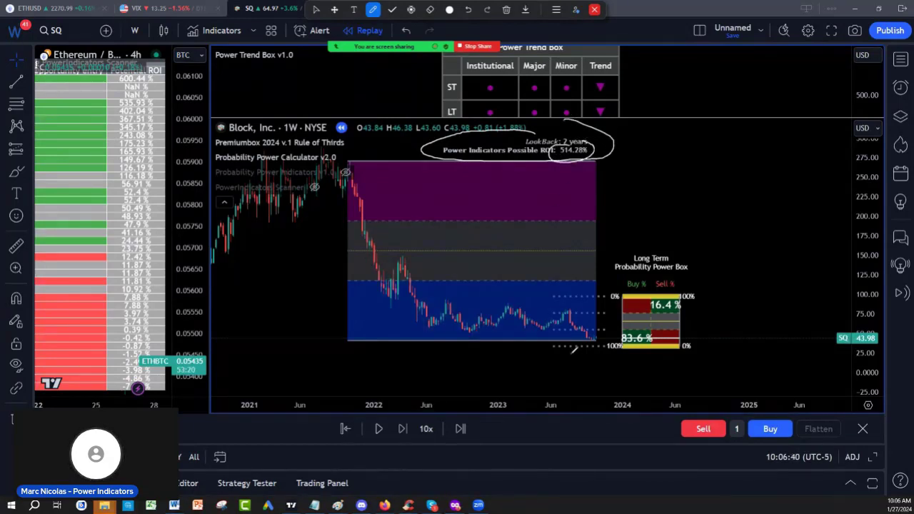
{"action": "left_click", "coordinate": [506, 9]}
{"action": "left_click", "coordinate": [493, 35]}
{"action": "mouse_move", "coordinate": [643, 325]}
{"action": "left_mouse_down"}
{"action": "mouse_move", "coordinate": [665, 360]}
{"action": "mouse_move", "coordinate": [630, 322]}
{"action": "left_mouse_up"}
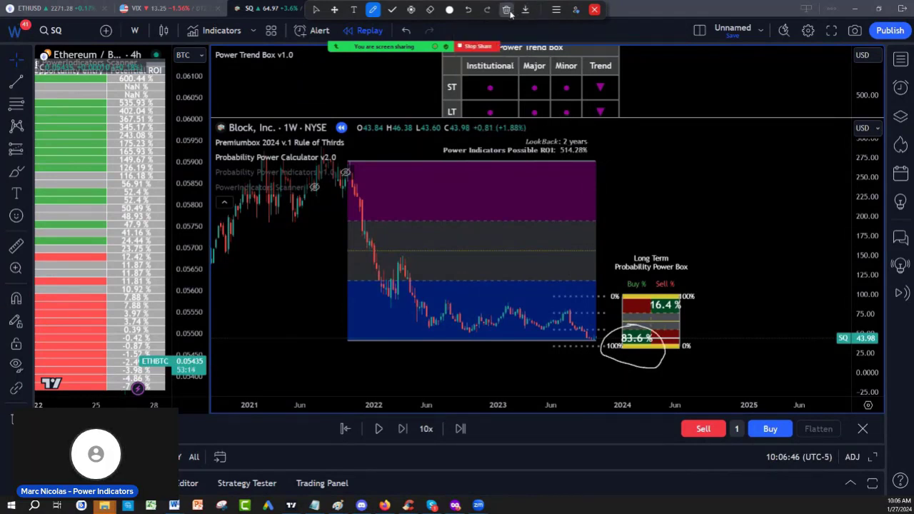
{"action": "left_click", "coordinate": [506, 9]}
{"action": "left_click", "coordinate": [500, 35]}
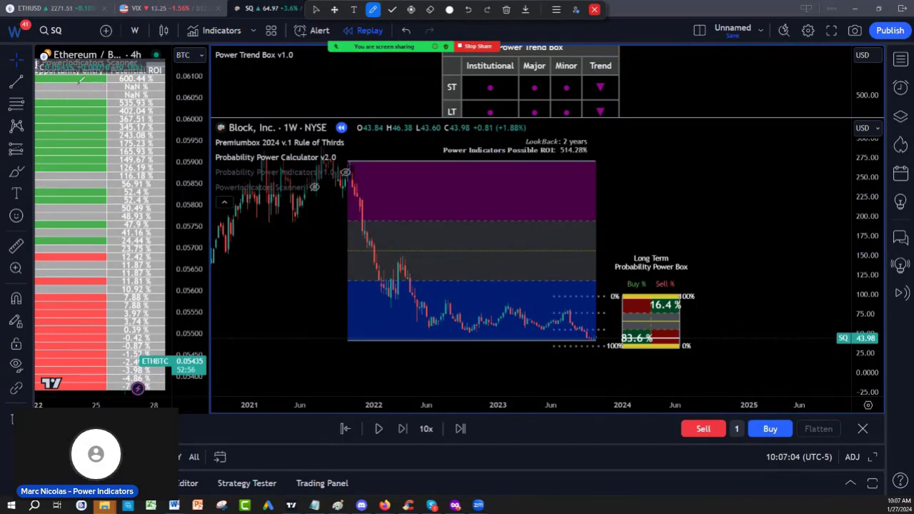
Step: Underline the Power Trend Box v1.0 title with the freehand pen and clear all annotations
{"action": "left_click_drag", "start_coordinate": [216, 59], "coordinate": [311, 65]}
{"action": "left_click", "coordinate": [506, 10]}
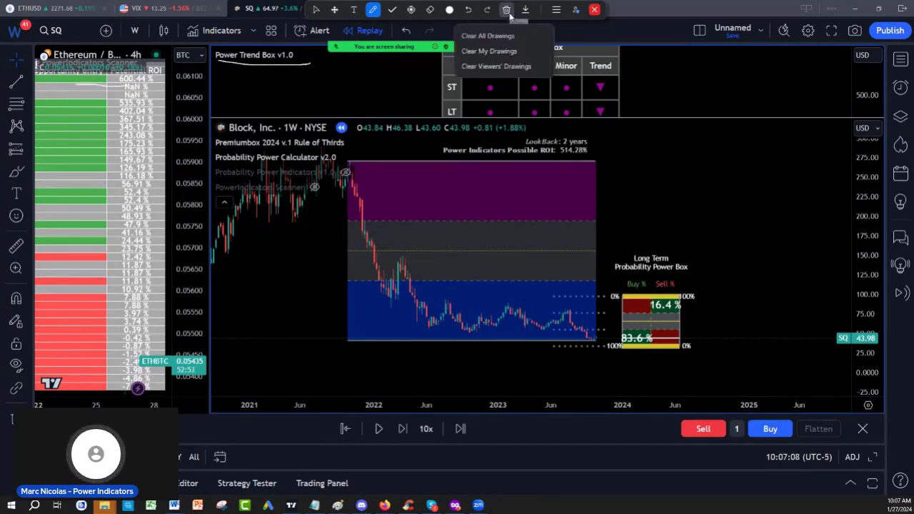
{"action": "left_click", "coordinate": [500, 34]}
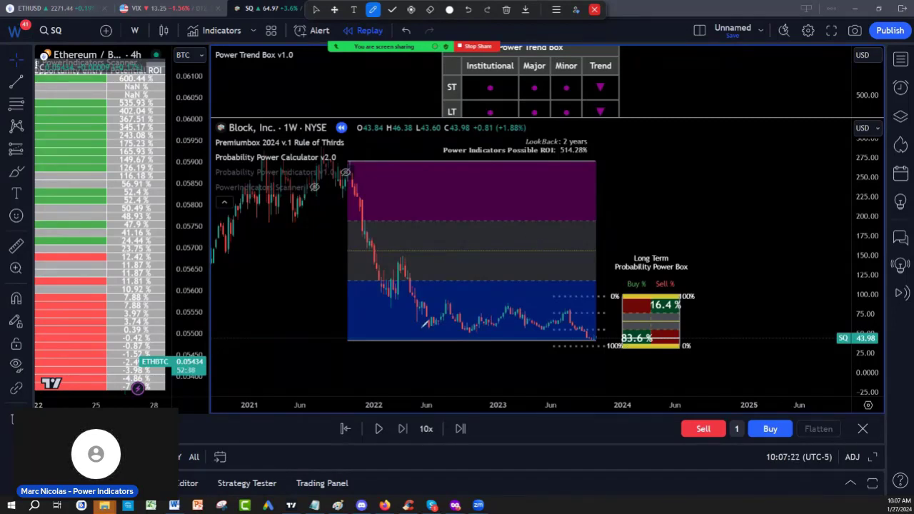
Step: Mark the price action in the blue lower third of the box freehand, clear all annotations and leave drawing mode
{"action": "mouse_move", "coordinate": [427, 327]}
{"action": "left_mouse_down"}
{"action": "mouse_move", "coordinate": [442, 320]}
{"action": "mouse_move", "coordinate": [473, 277]}
{"action": "left_mouse_up"}
{"action": "left_click", "coordinate": [507, 9]}
{"action": "left_click", "coordinate": [502, 32]}
{"action": "key", "text": "Escape"}
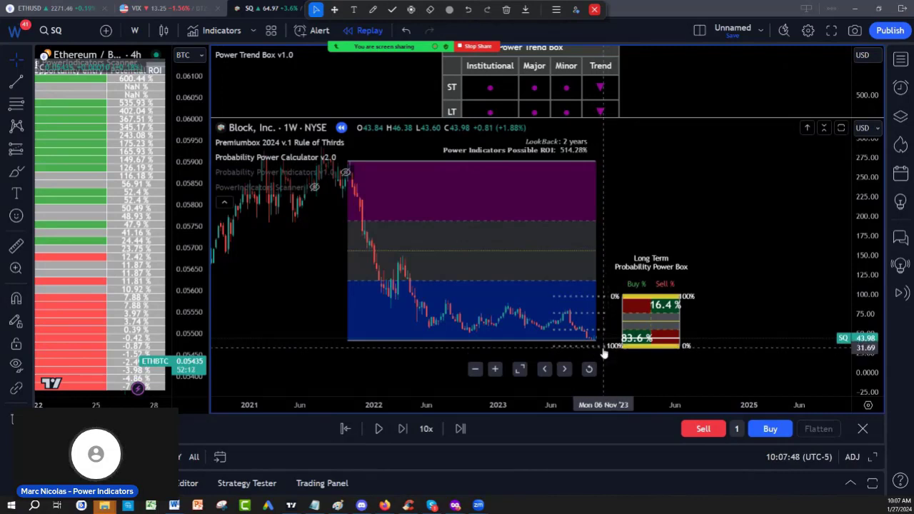
Step: Exit the bar replay and bring the current two-year box and Probability Power Box into view
{"action": "left_click_drag", "start_coordinate": [563, 409], "coordinate": [621, 409]}
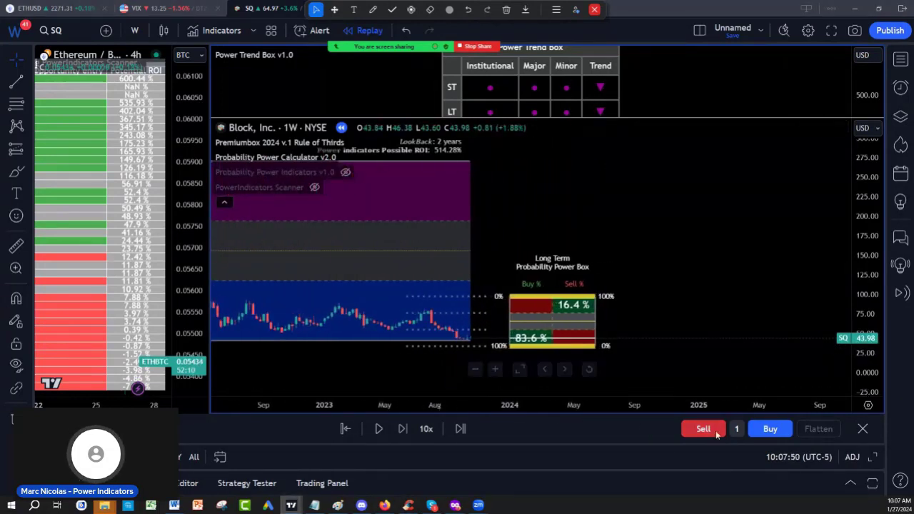
{"action": "left_click", "coordinate": [862, 428]}
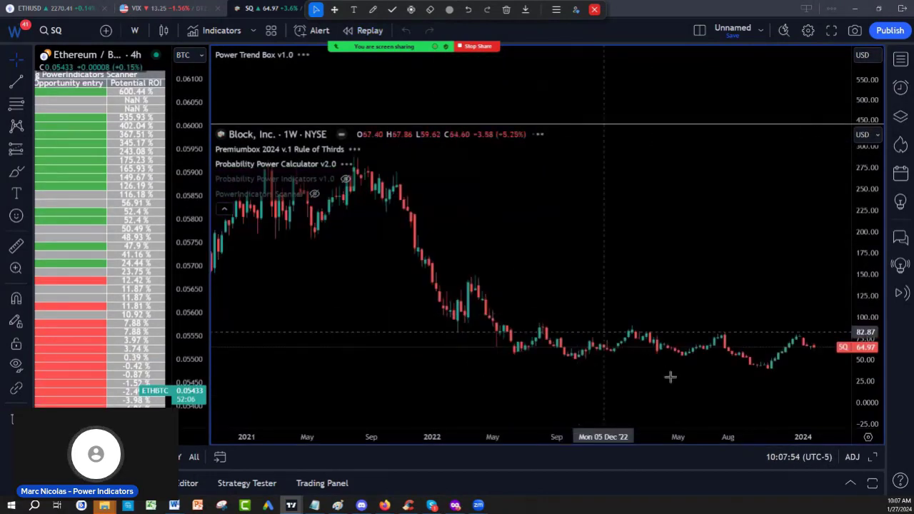
{"action": "left_click_drag", "start_coordinate": [776, 419], "coordinate": [597, 419]}
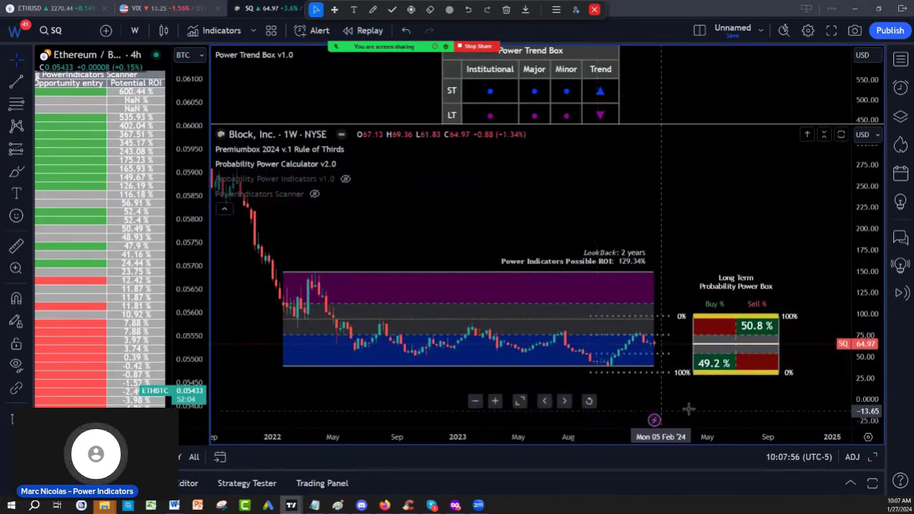
Step: Trace the price swings along the blue zone, circle the LookBack and Possible ROI text, and clear all annotations
{"action": "left_click", "coordinate": [372, 12]}
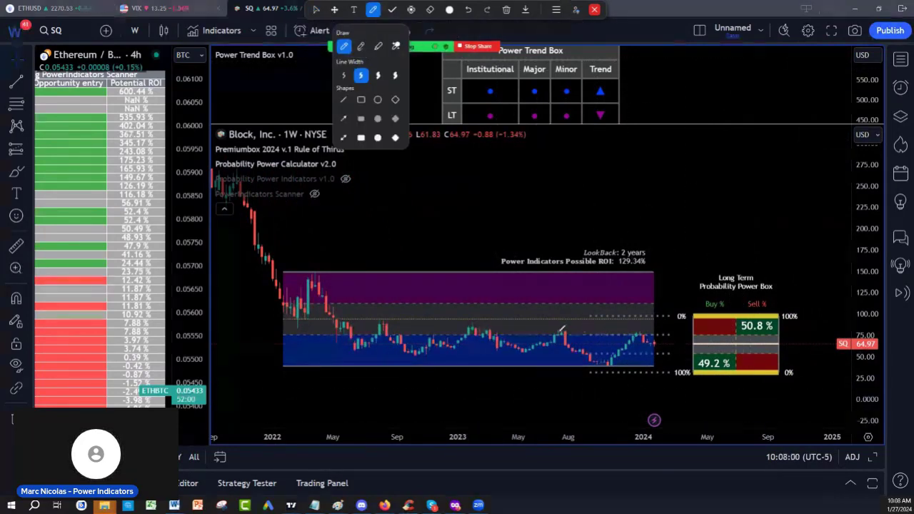
{"action": "mouse_move", "coordinate": [345, 332]}
{"action": "left_mouse_down"}
{"action": "mouse_move", "coordinate": [408, 348]}
{"action": "mouse_move", "coordinate": [474, 329]}
{"action": "mouse_move", "coordinate": [516, 347]}
{"action": "mouse_move", "coordinate": [550, 339]}
{"action": "mouse_move", "coordinate": [620, 350]}
{"action": "left_mouse_up"}
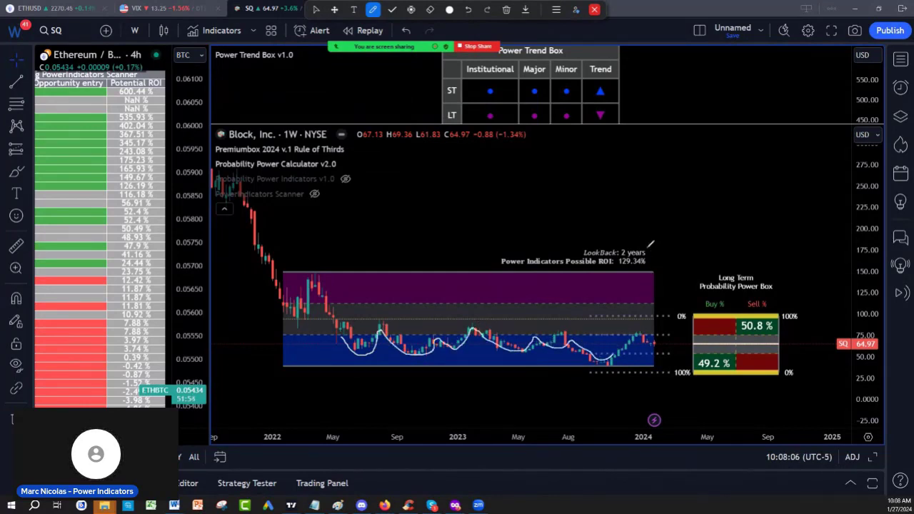
{"action": "mouse_move", "coordinate": [622, 231]}
{"action": "left_mouse_down"}
{"action": "mouse_move", "coordinate": [528, 259]}
{"action": "mouse_move", "coordinate": [614, 230]}
{"action": "mouse_move", "coordinate": [594, 241]}
{"action": "left_mouse_up"}
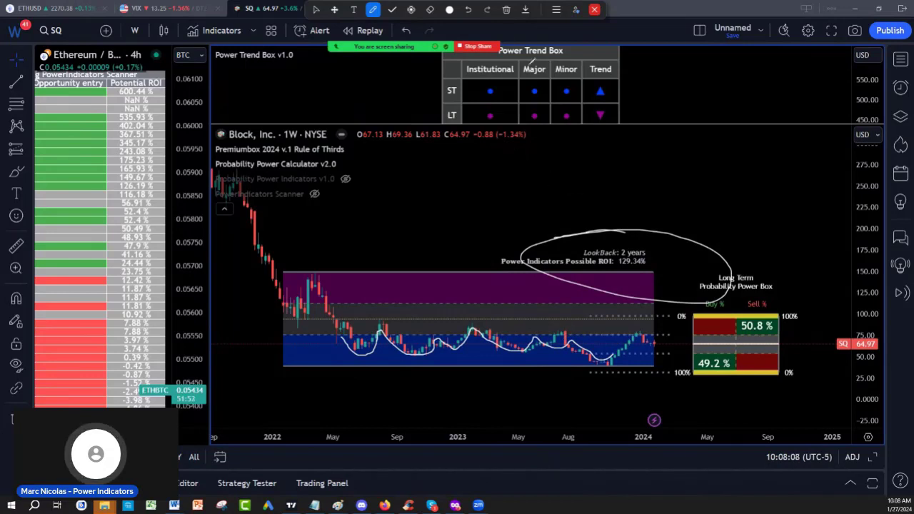
{"action": "left_click", "coordinate": [506, 9]}
{"action": "left_click", "coordinate": [482, 34]}
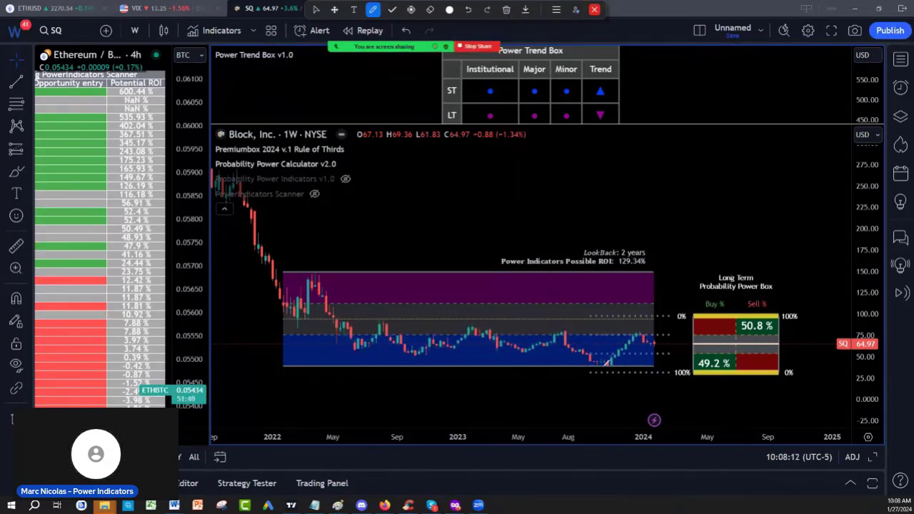
{"action": "key", "text": "Escape"}
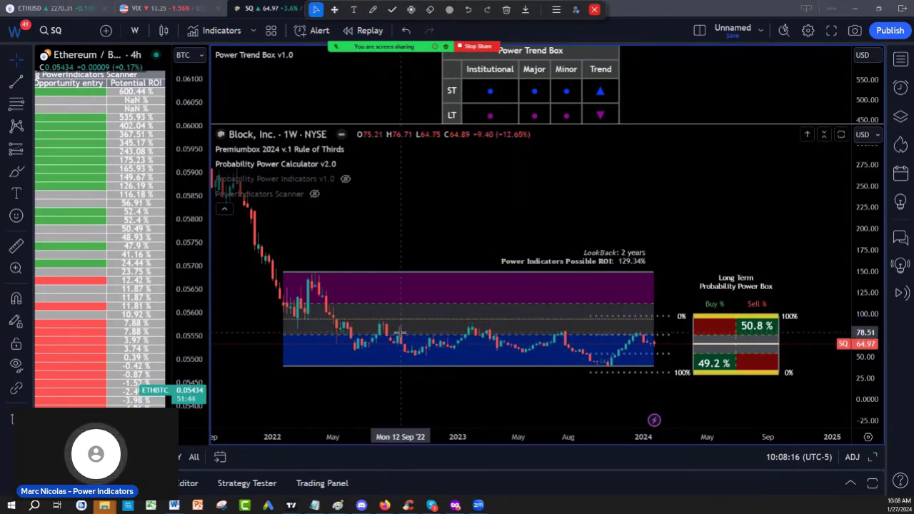
Step: Draw a trend line from about 37.88 at 30 Oct 2023 up to about 90.12 at 29 Jan 2024
{"action": "left_click", "coordinate": [29, 83]}
{"action": "left_click", "coordinate": [74, 50]}
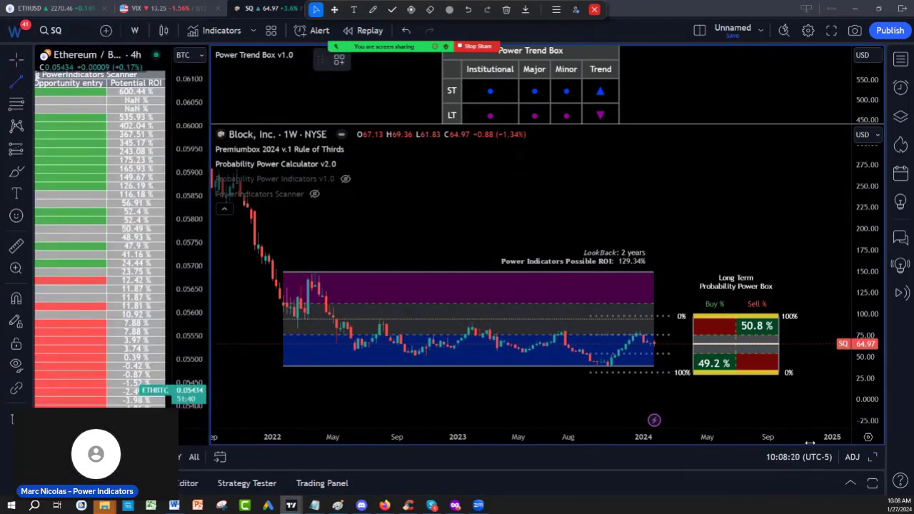
{"action": "left_click", "coordinate": [611, 368]}
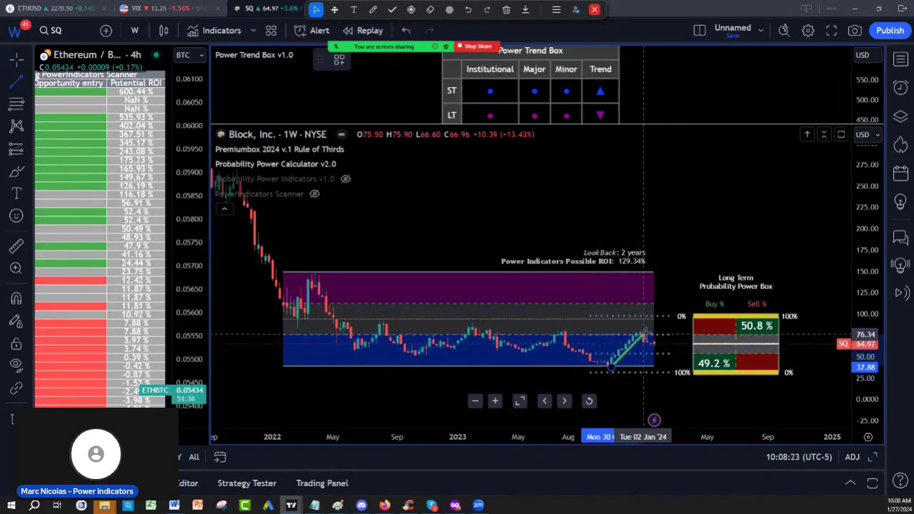
{"action": "left_click", "coordinate": [655, 323]}
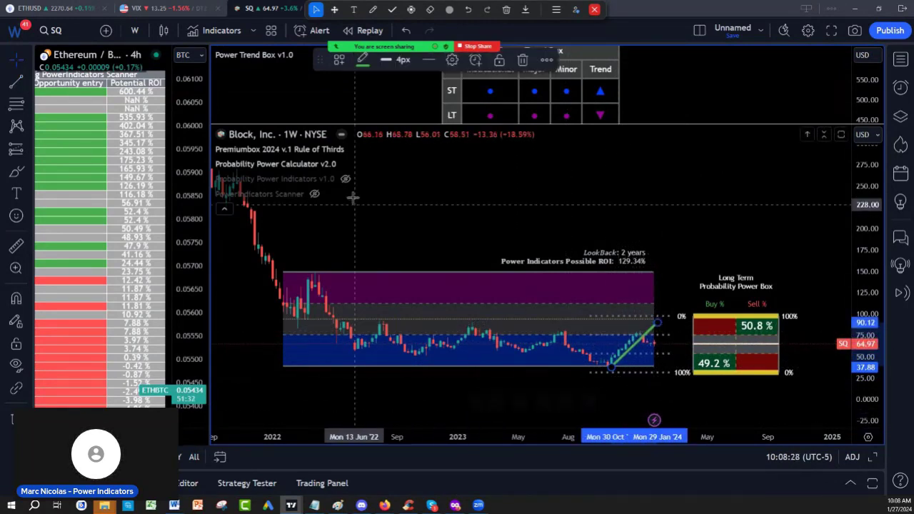
Step: Underline the May 2023, autumn 2023 and projected pullback lows freehand, then sketch the expected rise to the 0% level
{"action": "left_click", "coordinate": [373, 10]}
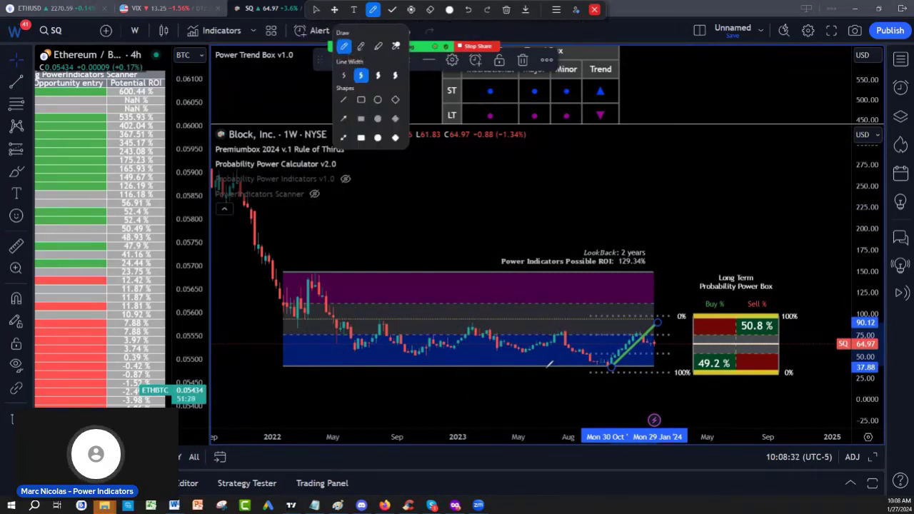
{"action": "left_click_drag", "start_coordinate": [516, 351], "coordinate": [546, 346]}
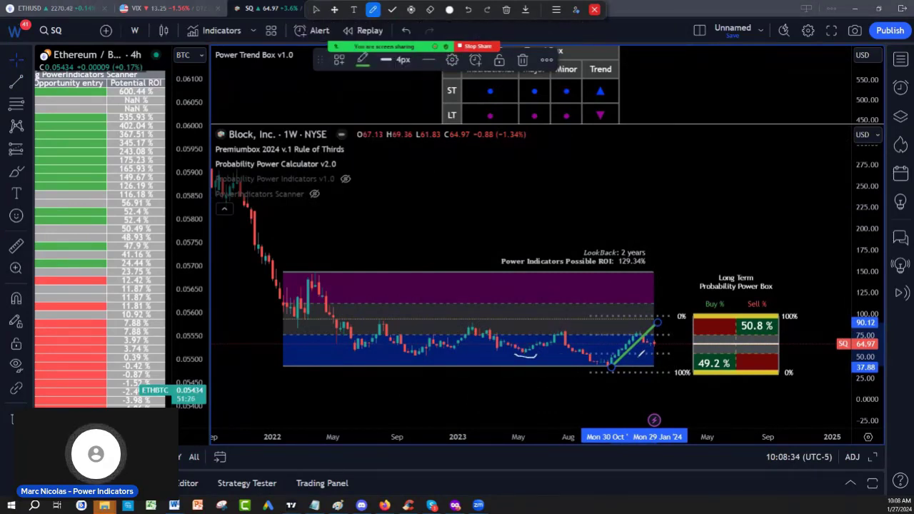
{"action": "key", "text": "Escape"}
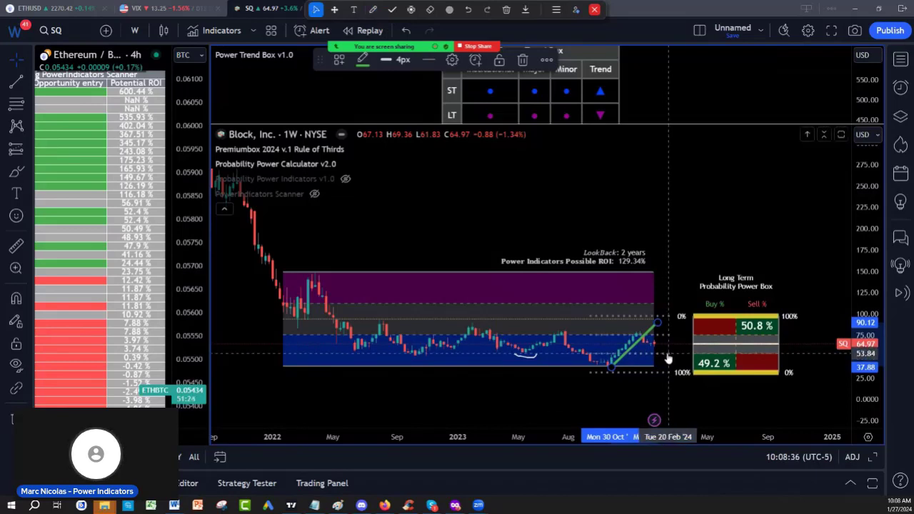
{"action": "left_click", "coordinate": [373, 9]}
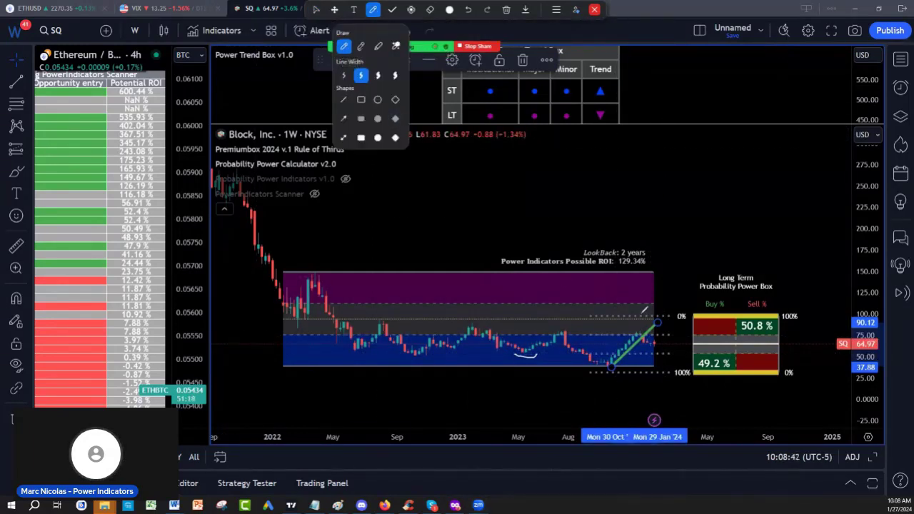
{"action": "left_click_drag", "start_coordinate": [645, 351], "coordinate": [678, 351]}
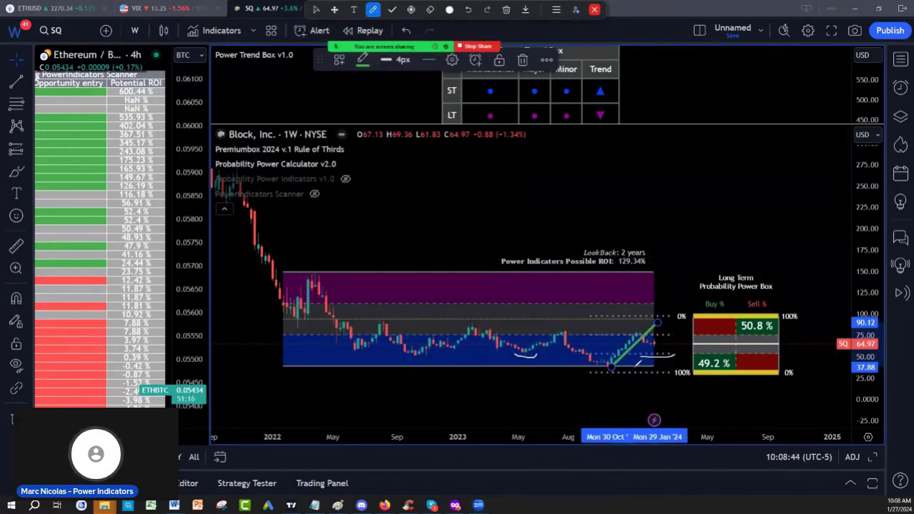
{"action": "mouse_move", "coordinate": [605, 365]}
{"action": "left_mouse_down"}
{"action": "mouse_move", "coordinate": [631, 370]}
{"action": "mouse_move", "coordinate": [598, 361]}
{"action": "mouse_move", "coordinate": [667, 353]}
{"action": "mouse_move", "coordinate": [690, 326]}
{"action": "left_mouse_up"}
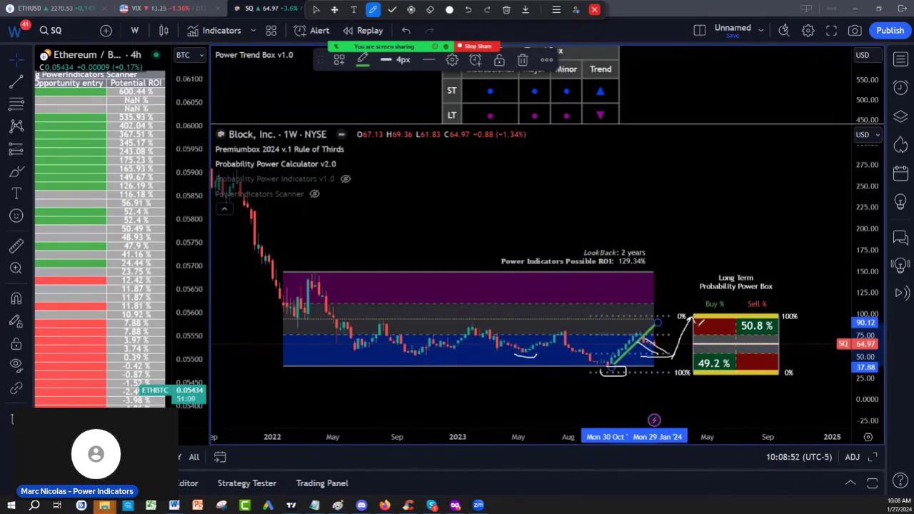
{"action": "key", "text": "Escape"}
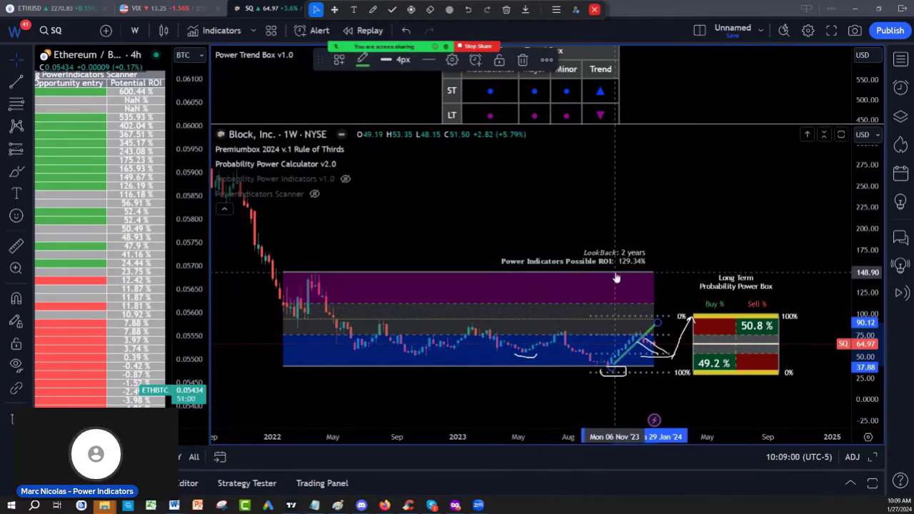
Step: Handwrite the price targets 148 and 117 beside the box's upper levels and 98 over the Probability Power Box heading
{"action": "left_click", "coordinate": [373, 10]}
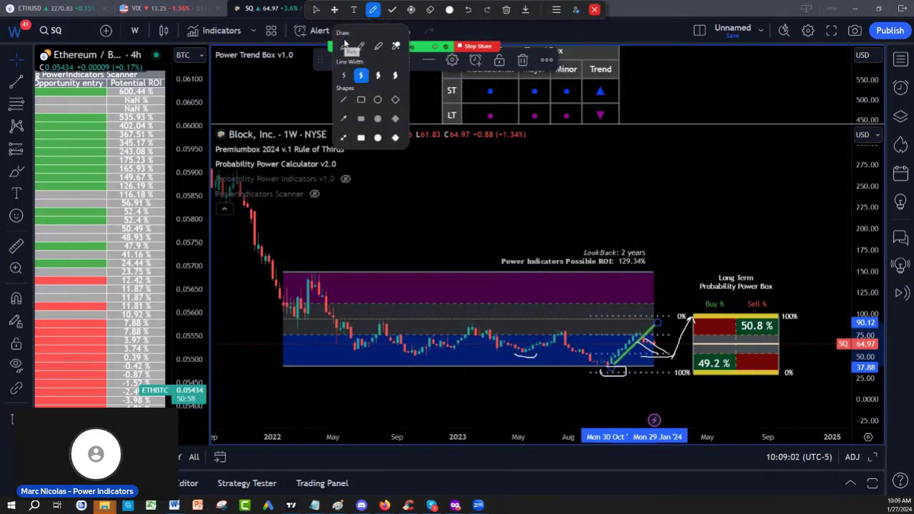
{"action": "mouse_move", "coordinate": [660, 258]}
{"action": "left_mouse_down"}
{"action": "mouse_move", "coordinate": [662, 277]}
{"action": "mouse_move", "coordinate": [682, 266]}
{"action": "mouse_move", "coordinate": [669, 304]}
{"action": "mouse_move", "coordinate": [684, 301]}
{"action": "left_mouse_up"}
{"action": "key", "text": "Escape"}
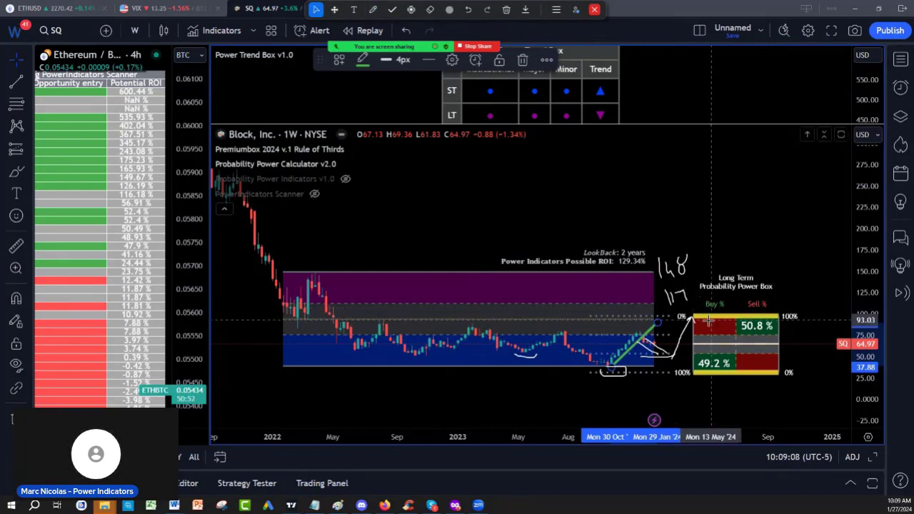
{"action": "left_click", "coordinate": [373, 9]}
{"action": "left_click", "coordinate": [346, 48]}
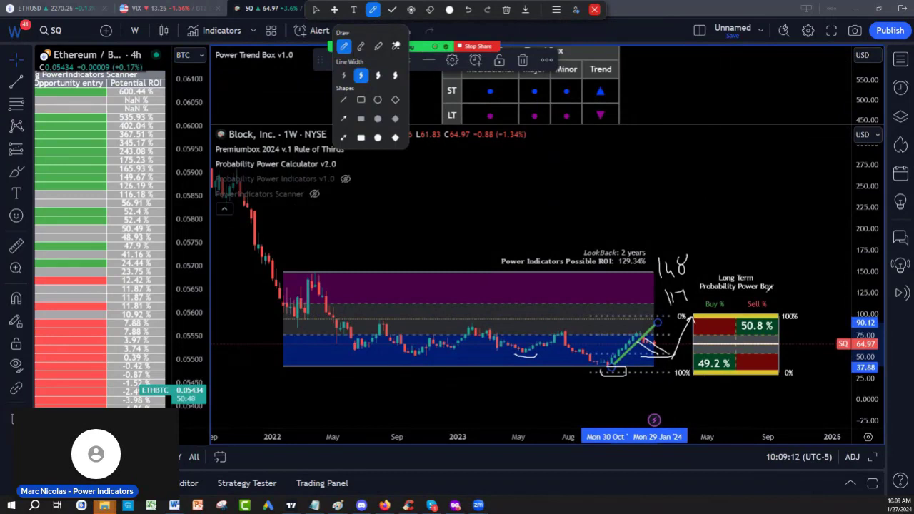
{"action": "mouse_move", "coordinate": [770, 286]}
{"action": "left_mouse_down"}
{"action": "mouse_move", "coordinate": [764, 304]}
{"action": "mouse_move", "coordinate": [791, 278]}
{"action": "mouse_move", "coordinate": [784, 285]}
{"action": "left_mouse_up"}
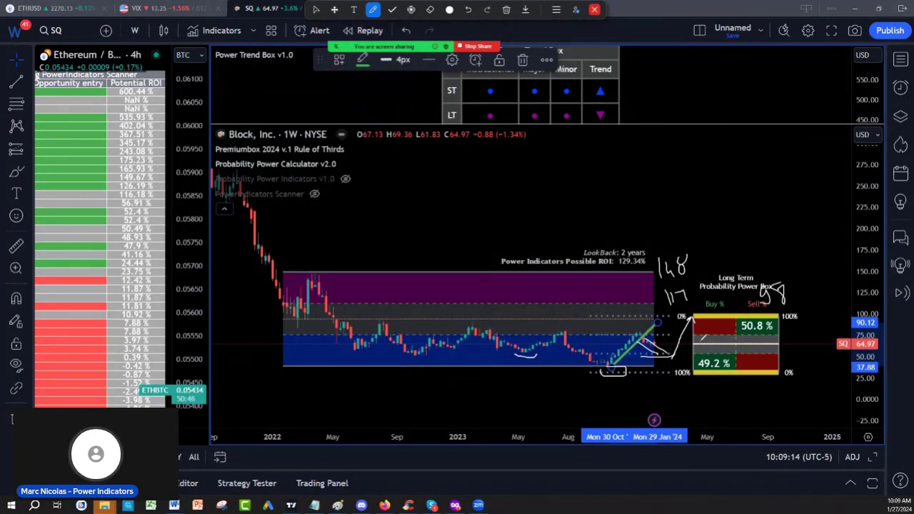
{"action": "key", "text": "Escape"}
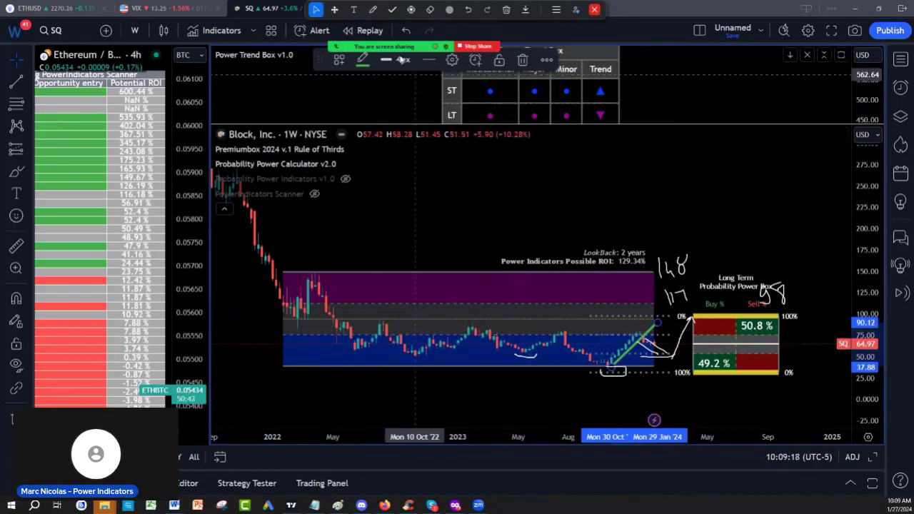
Step: Handwrite the entry price range 53-55 across the lower part of the Probability Power Box
{"action": "left_click", "coordinate": [372, 12]}
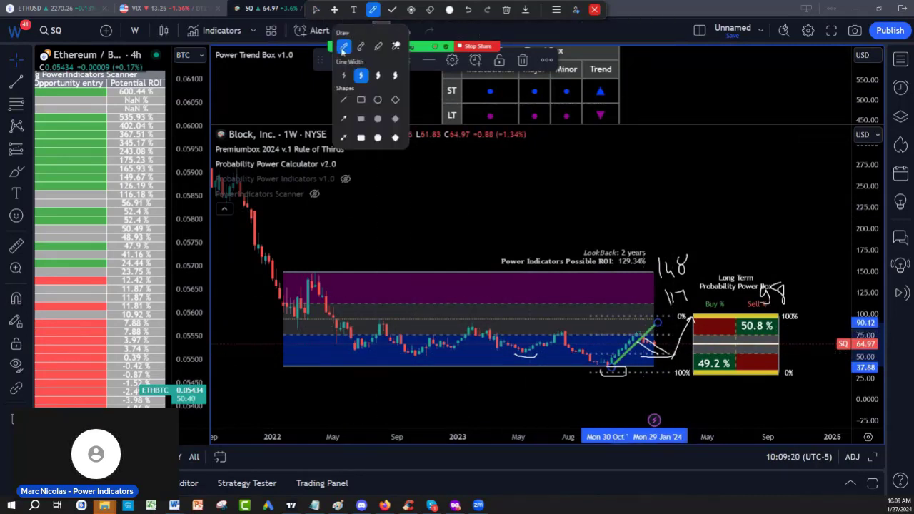
{"action": "left_click_drag", "start_coordinate": [703, 347], "coordinate": [703, 355]}
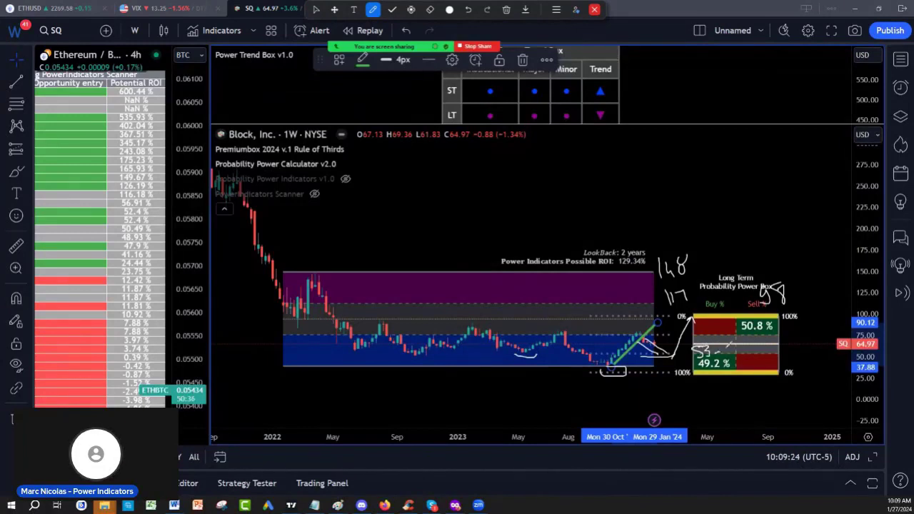
{"action": "left_click_drag", "start_coordinate": [723, 350], "coordinate": [739, 340]}
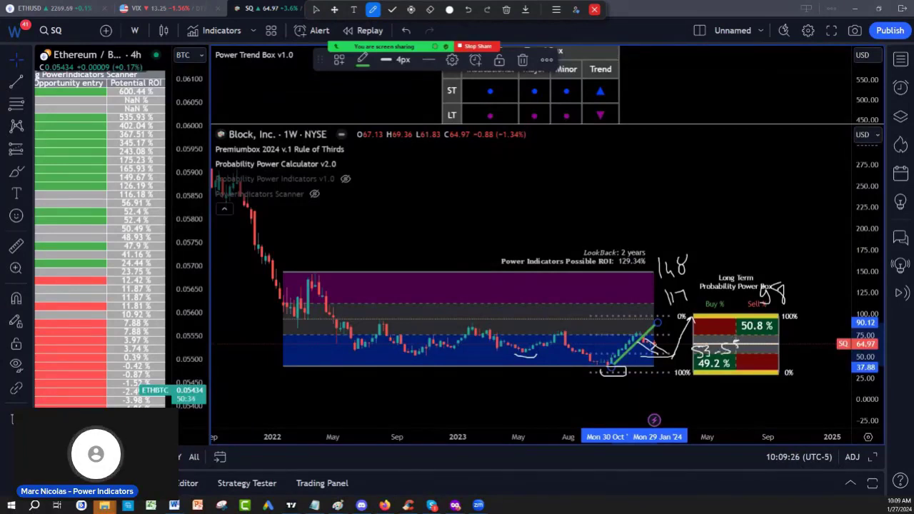
Step: Circle the May 2023 low and the projected pullback zone, and trace upward paths from it to the 0% and 117 levels
{"action": "left_click_drag", "start_coordinate": [640, 340], "coordinate": [675, 360]}
{"action": "left_click_drag", "start_coordinate": [534, 348], "coordinate": [545, 344]}
{"action": "left_click_drag", "start_coordinate": [641, 355], "coordinate": [675, 303]}
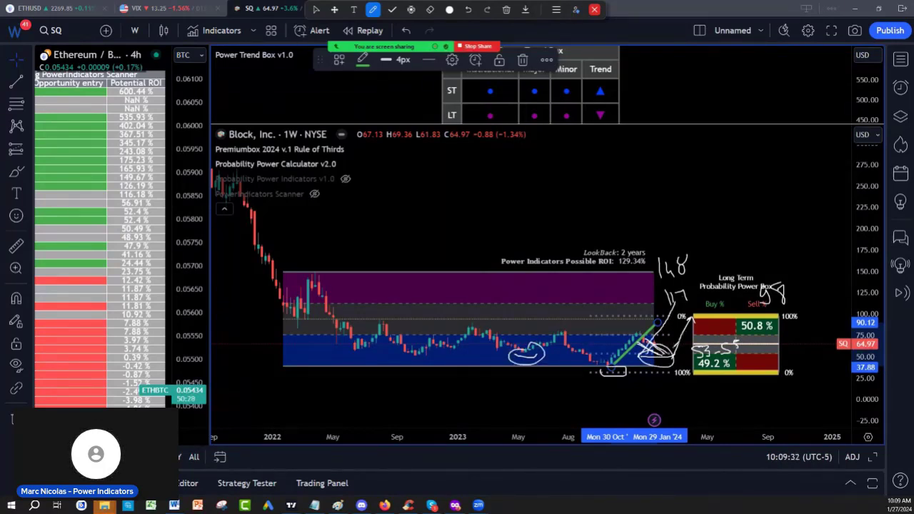
{"action": "left_click_drag", "start_coordinate": [669, 356], "coordinate": [694, 314]}
Step: Circle the short-term Institutional dot and all the long-term row markers in the Power Trend Box
{"action": "mouse_move", "coordinate": [493, 80]}
{"action": "left_mouse_down"}
{"action": "mouse_move", "coordinate": [490, 103]}
{"action": "mouse_move", "coordinate": [496, 83]}
{"action": "left_mouse_up"}
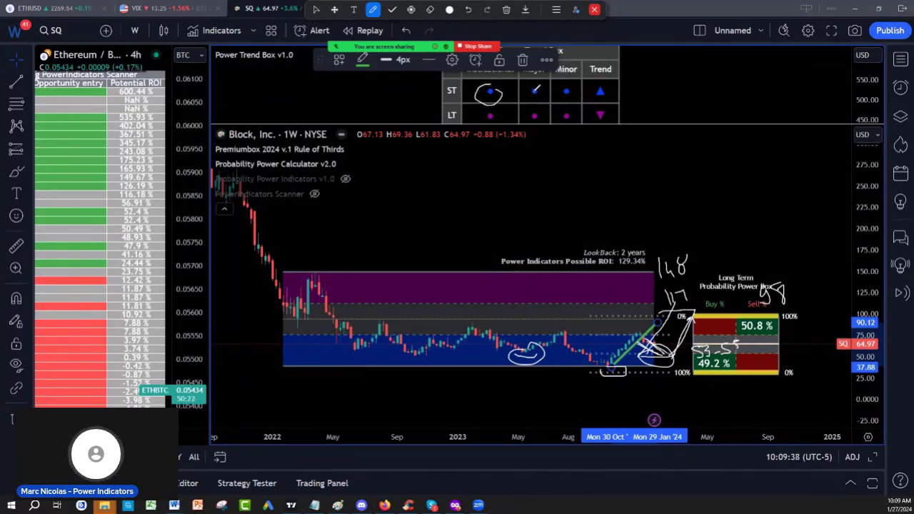
{"action": "key", "text": "Escape"}
{"action": "left_click", "coordinate": [665, 94]}
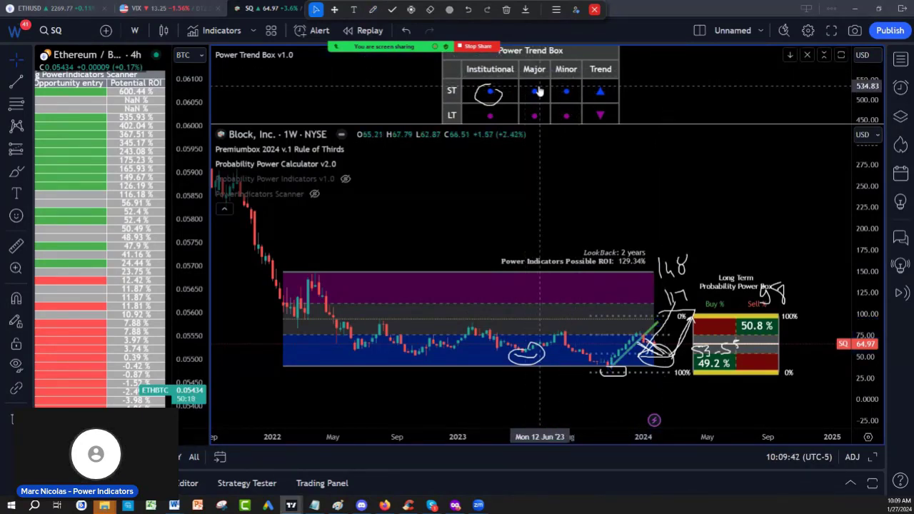
{"action": "left_click", "coordinate": [372, 9]}
{"action": "mouse_move", "coordinate": [608, 110]}
{"action": "left_mouse_down"}
{"action": "mouse_move", "coordinate": [593, 122]}
{"action": "mouse_move", "coordinate": [594, 109]}
{"action": "mouse_move", "coordinate": [526, 118]}
{"action": "mouse_move", "coordinate": [541, 114]}
{"action": "left_mouse_up"}
{"action": "left_click_drag", "start_coordinate": [477, 111], "coordinate": [511, 116]}
Step: Sketch upward arrows, a sideways arrow and a plus sign beside the Power Trend Box
{"action": "mouse_move", "coordinate": [641, 123]}
{"action": "left_mouse_down"}
{"action": "mouse_move", "coordinate": [687, 124]}
{"action": "mouse_move", "coordinate": [658, 129]}
{"action": "left_mouse_up"}
{"action": "mouse_move", "coordinate": [643, 119]}
{"action": "left_mouse_down"}
{"action": "mouse_move", "coordinate": [630, 126]}
{"action": "mouse_move", "coordinate": [646, 130]}
{"action": "mouse_move", "coordinate": [650, 81]}
{"action": "mouse_move", "coordinate": [682, 94]}
{"action": "left_mouse_up"}
{"action": "mouse_move", "coordinate": [714, 135]}
{"action": "left_mouse_down"}
{"action": "mouse_move", "coordinate": [702, 122]}
{"action": "mouse_move", "coordinate": [726, 117]}
{"action": "left_mouse_up"}
{"action": "left_click_drag", "start_coordinate": [707, 84], "coordinate": [720, 89]}
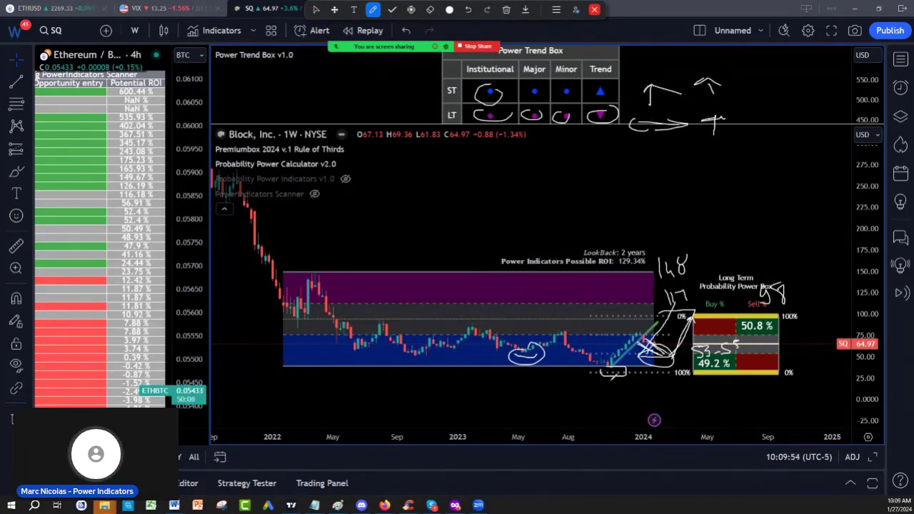
Step: Clear all annotations, leave drawing mode and delete the green trend line from the Block, Inc. chart
{"action": "left_click", "coordinate": [505, 13]}
{"action": "left_click", "coordinate": [500, 32]}
{"action": "key", "text": "Escape"}
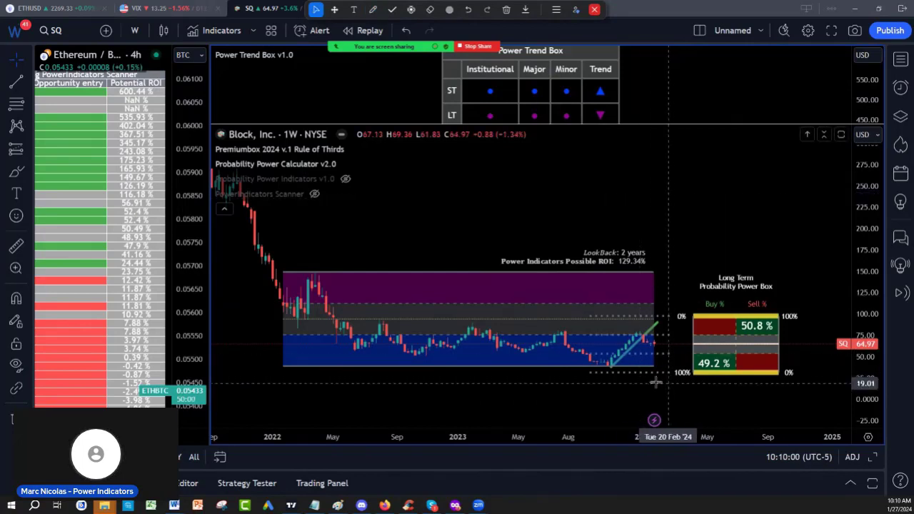
{"action": "left_click", "coordinate": [635, 346]}
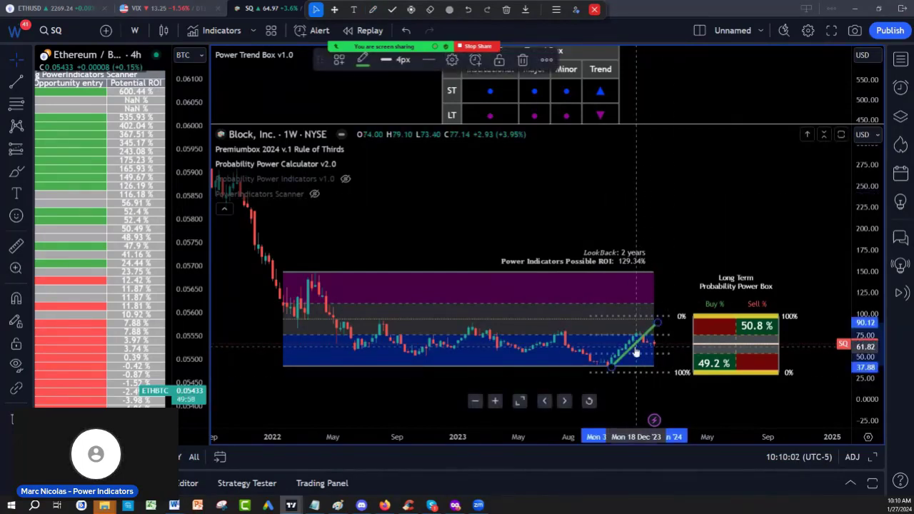
{"action": "key", "text": "Delete"}
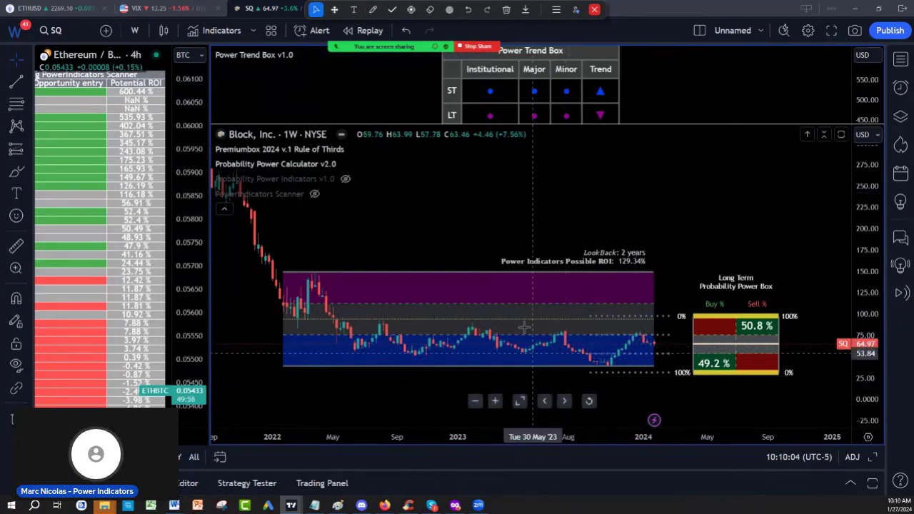
Step: Mark the 2023 lows and projected pullback freehand, trace the rise, circle the 0% and upper-box targets, and clear all annotations
{"action": "left_click", "coordinate": [373, 10]}
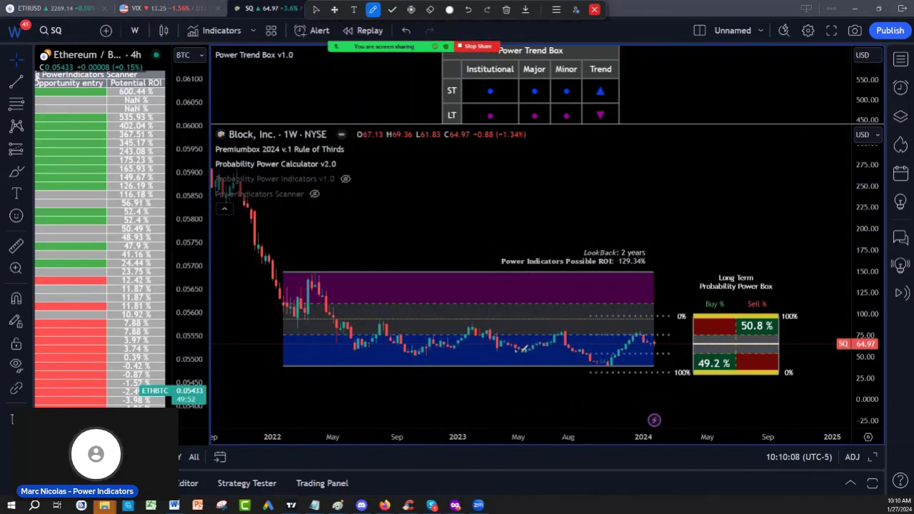
{"action": "mouse_move", "coordinate": [516, 348]}
{"action": "left_mouse_down"}
{"action": "mouse_move", "coordinate": [557, 343]}
{"action": "mouse_move", "coordinate": [604, 359]}
{"action": "mouse_move", "coordinate": [672, 347]}
{"action": "left_mouse_up"}
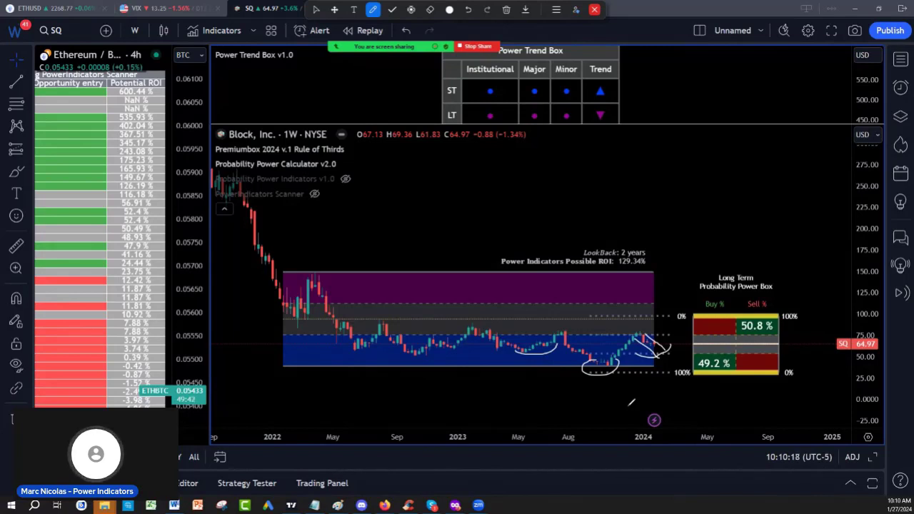
{"action": "mouse_move", "coordinate": [671, 349]}
{"action": "left_mouse_down"}
{"action": "mouse_move", "coordinate": [707, 262]}
{"action": "mouse_move", "coordinate": [692, 303]}
{"action": "mouse_move", "coordinate": [704, 313]}
{"action": "left_mouse_up"}
{"action": "mouse_move", "coordinate": [671, 268]}
{"action": "left_mouse_down"}
{"action": "mouse_move", "coordinate": [683, 271]}
{"action": "mouse_move", "coordinate": [678, 260]}
{"action": "left_mouse_up"}
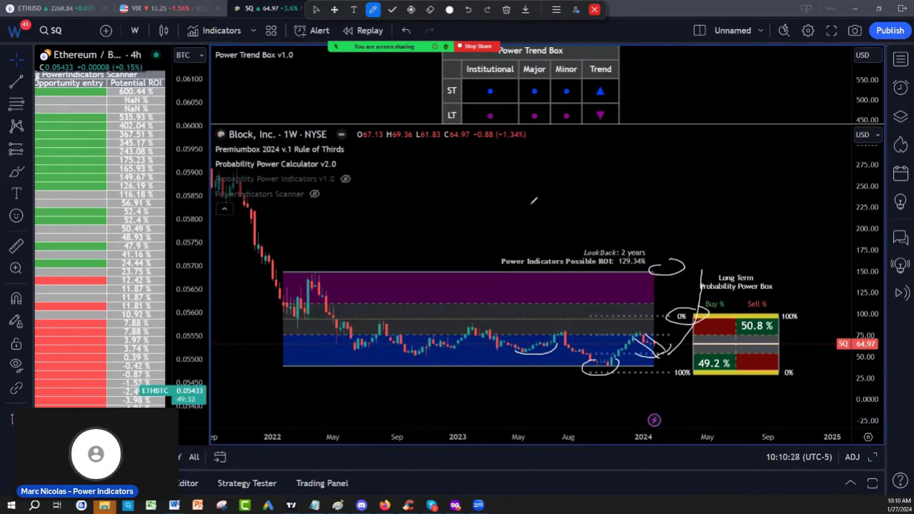
{"action": "left_click", "coordinate": [506, 9]}
{"action": "left_click", "coordinate": [500, 34]}
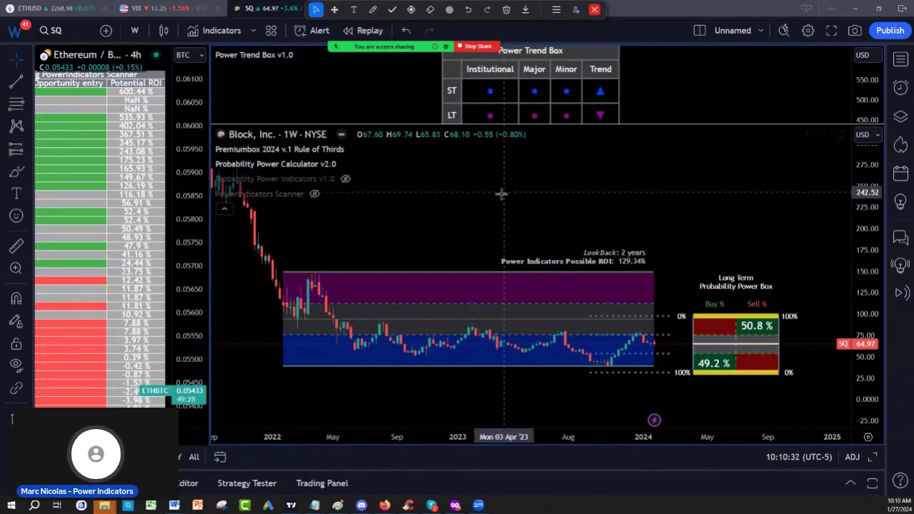